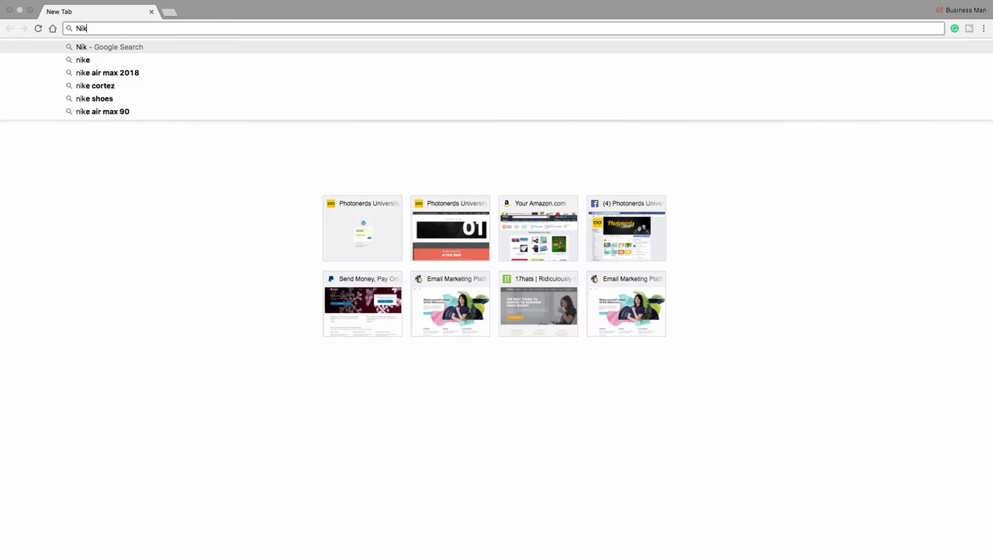
# - Search the web for 'nik filters' and open the Google Nik Collection website
pyautogui.write('fil')
pyautogui.press('Return')
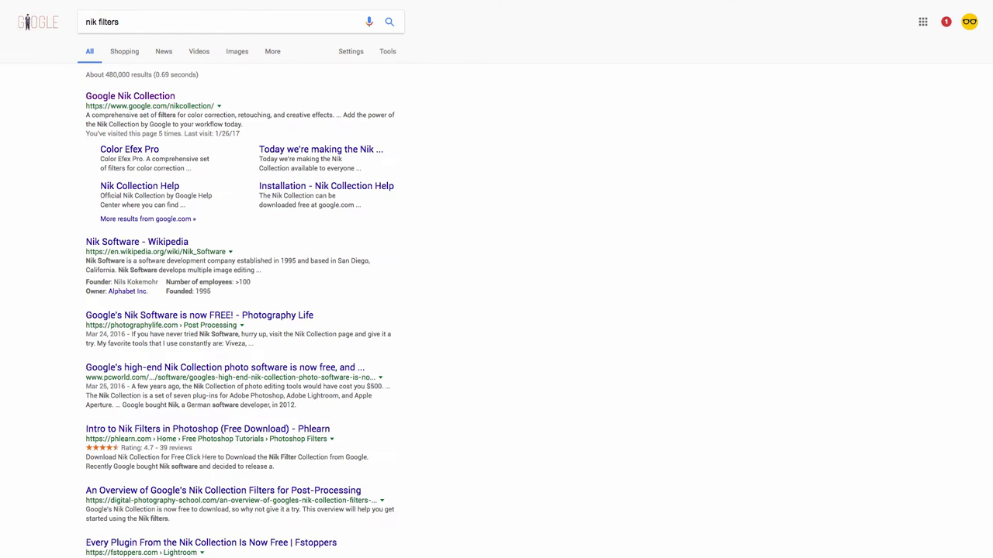
pyautogui.click(130, 97)
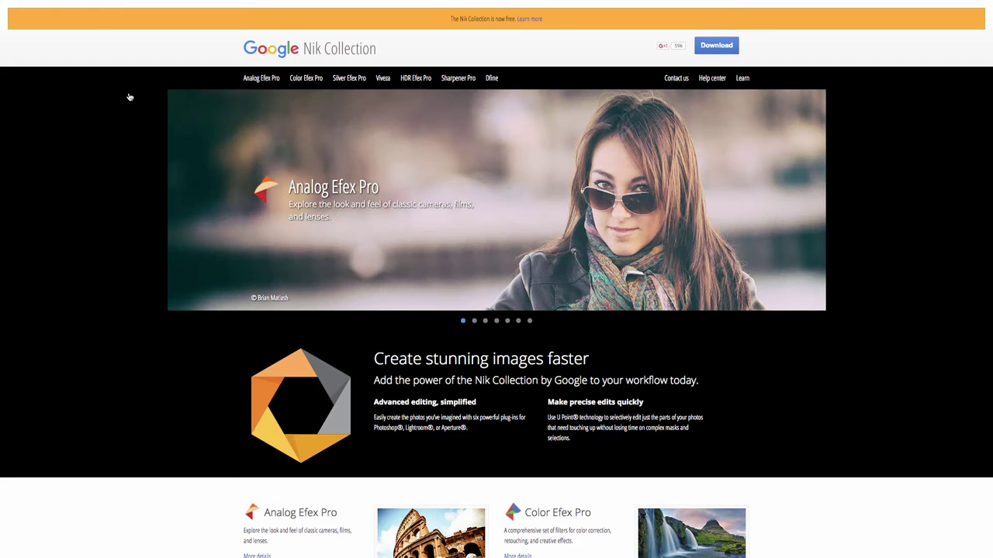
# - Browse the Color Efex Pro, Silver Efex Pro, Viveza, HDR Efex Pro, Sharpener Pro, Dfine and Analog Efex Pro pages
pyautogui.click(315, 80)
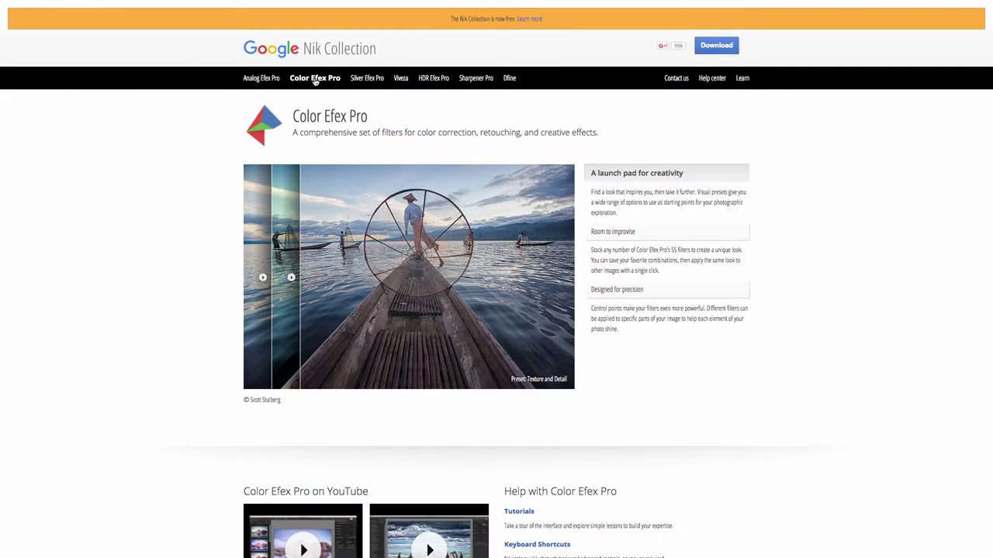
pyautogui.click(351, 79)
pyautogui.click(401, 79)
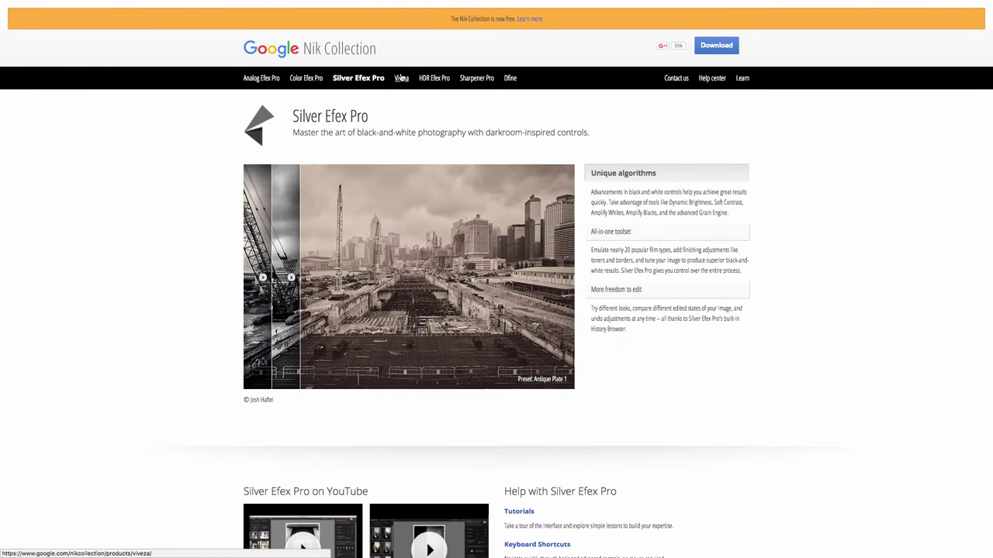
pyautogui.click(426, 80)
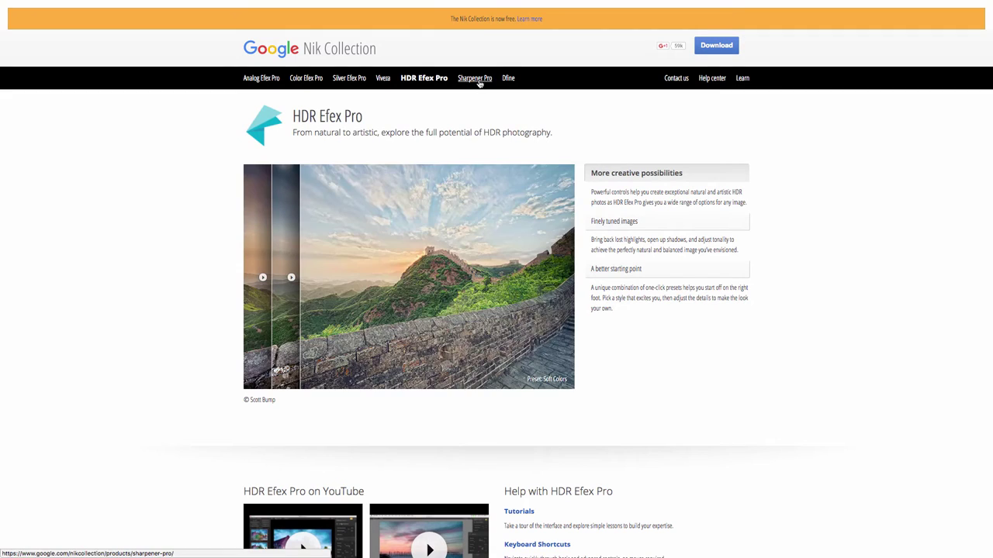
pyautogui.click(477, 79)
pyautogui.click(508, 80)
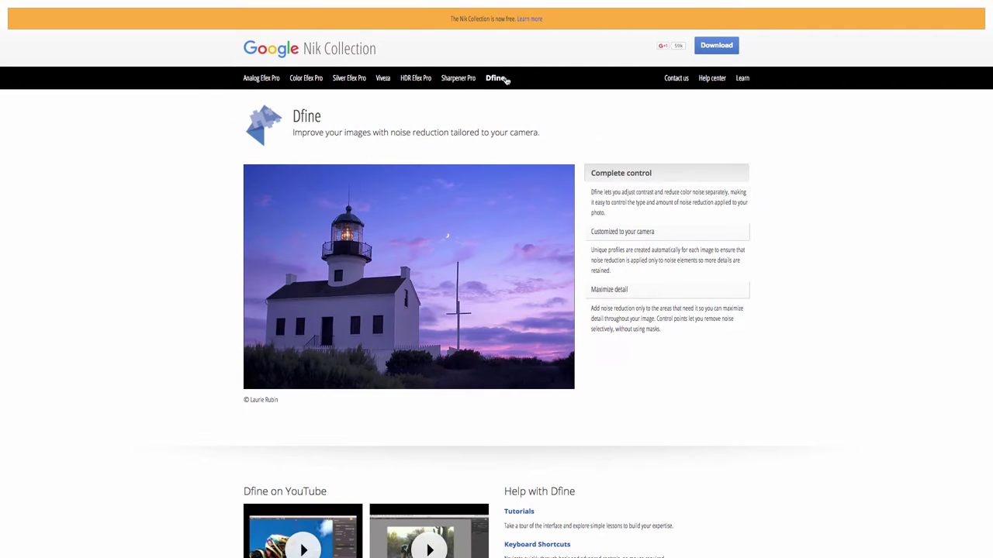
pyautogui.click(261, 79)
pyautogui.click(319, 81)
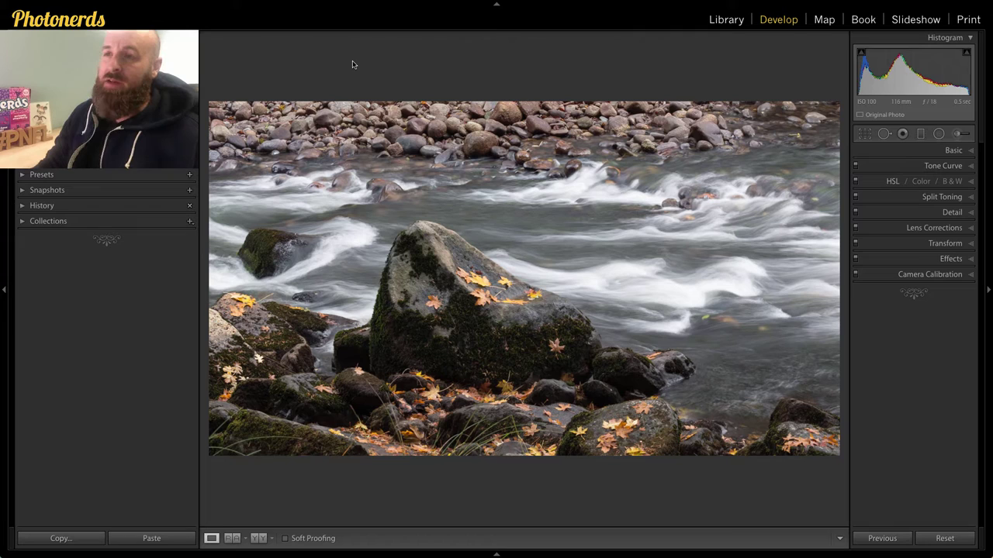
# - Edit a copy with Lightroom adjustments in Color Efex Pro 4 as a 16-bit sRGB TIFF at 300
pyautogui.moveTo(342, 4)
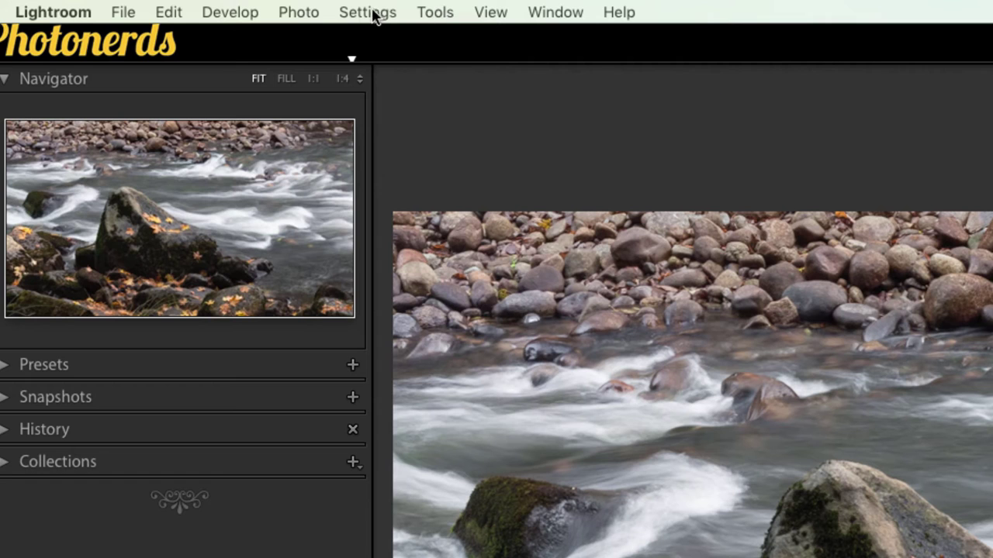
pyautogui.click(299, 13)
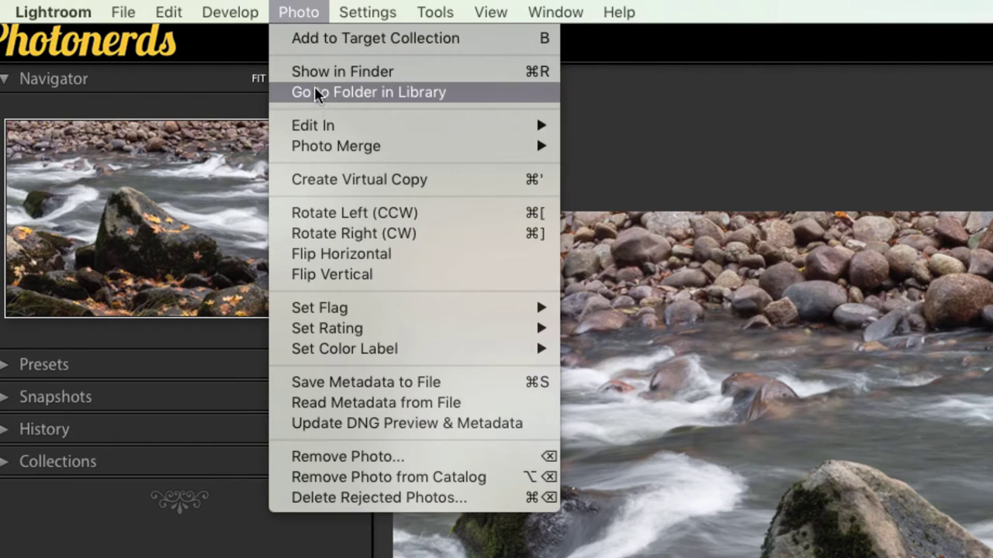
pyautogui.moveTo(324, 125)
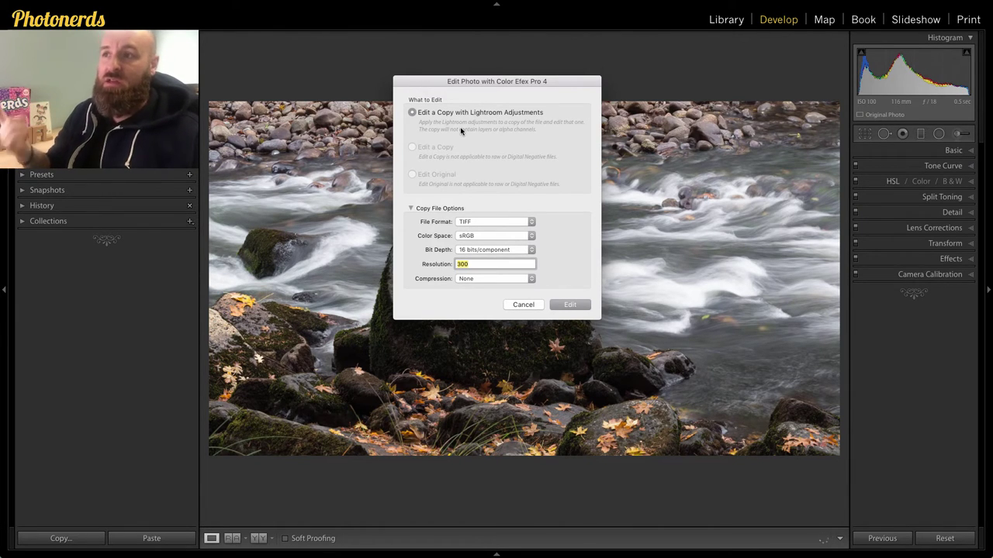
pyautogui.click(569, 305)
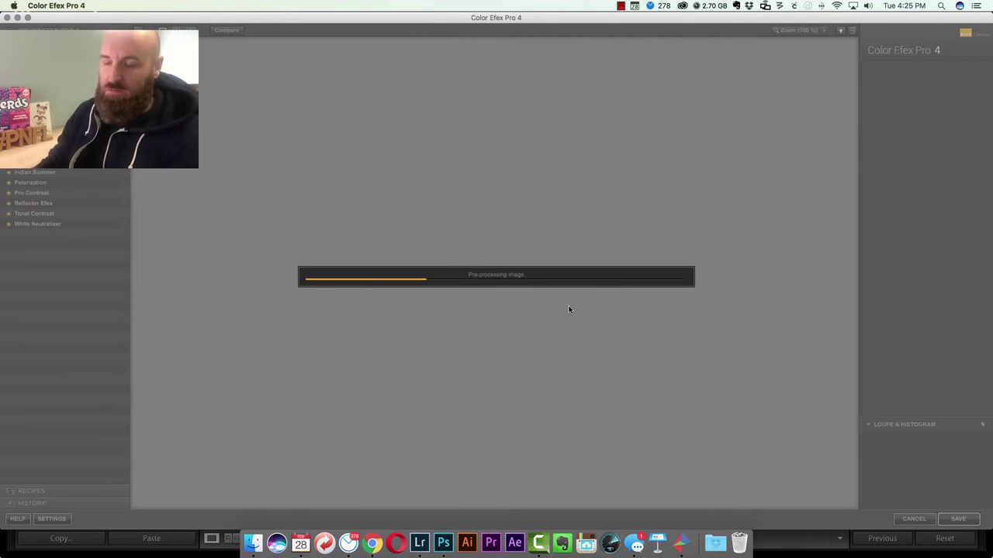
# - Let Color Efex Pro 4 finish loading the photo, shown with the default B/W Conversion at 34%
pyautogui.click(35, 91)
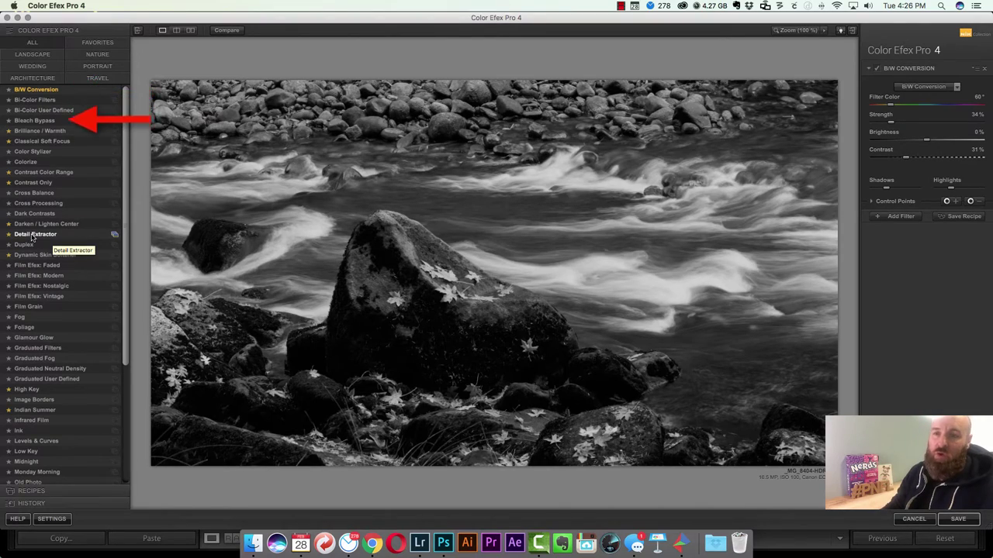
# - Preview Detail Extractor, Cross Processing, Dark Contrasts and Darken / Lighten Center, ending on Detail Extractor at 25%
pyautogui.click(32, 235)
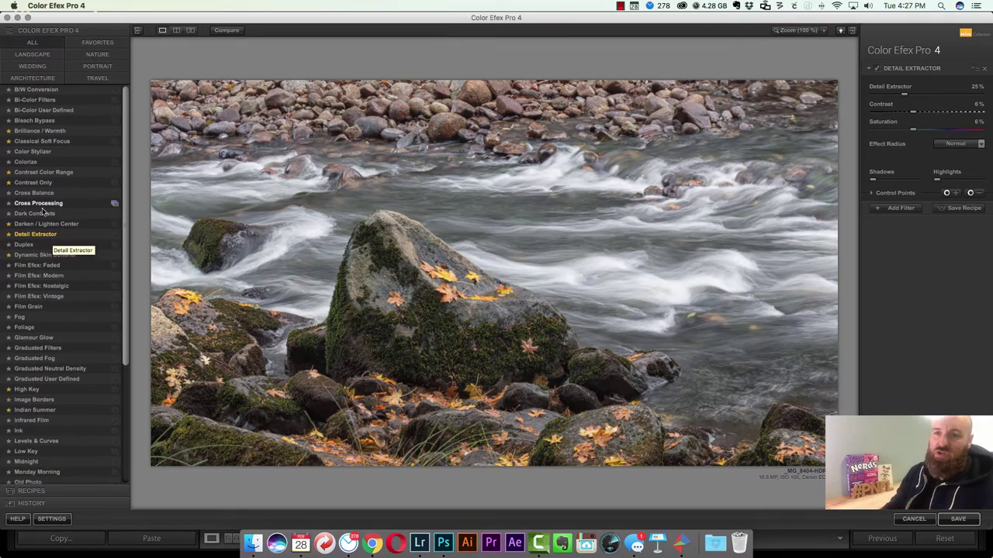
pyautogui.click(39, 203)
pyautogui.click(44, 214)
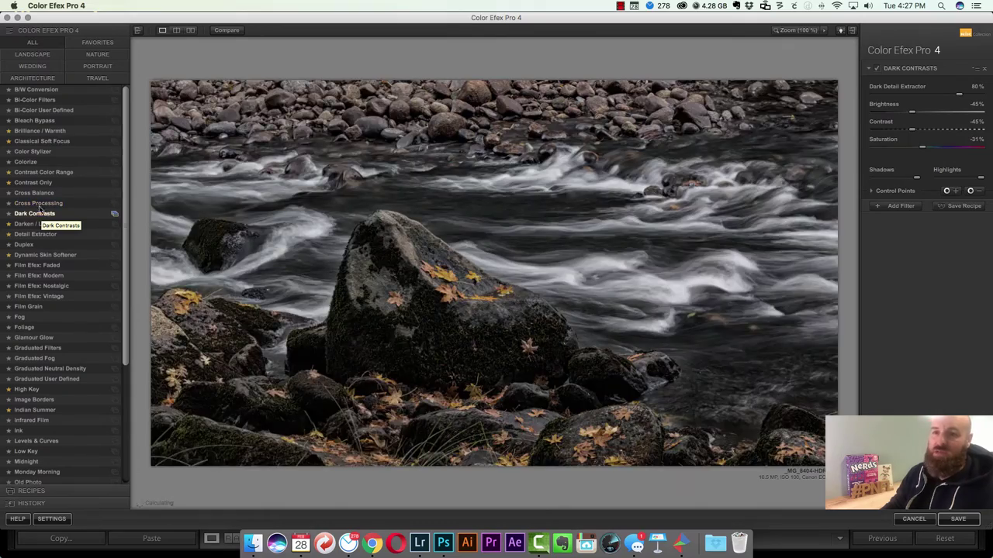
pyautogui.click(39, 204)
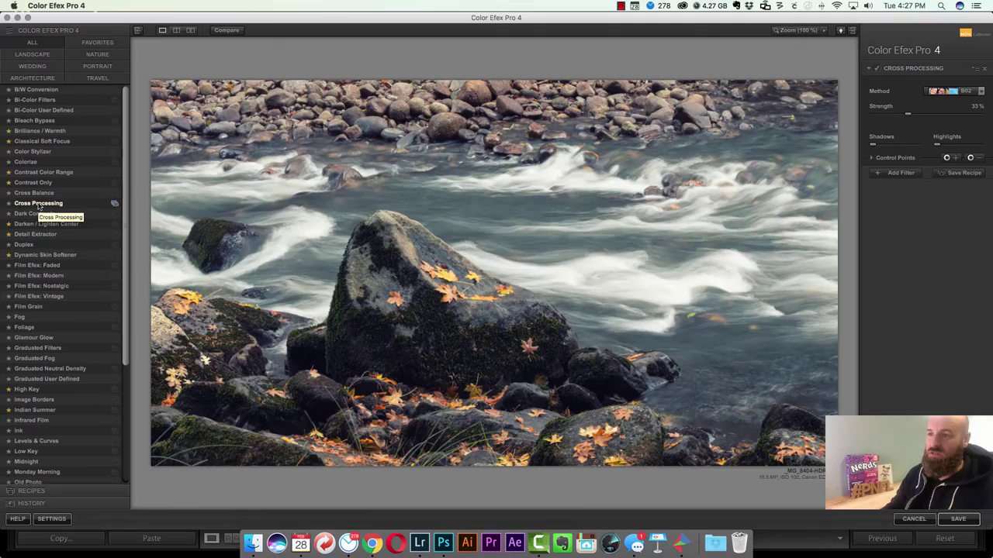
pyautogui.click(37, 215)
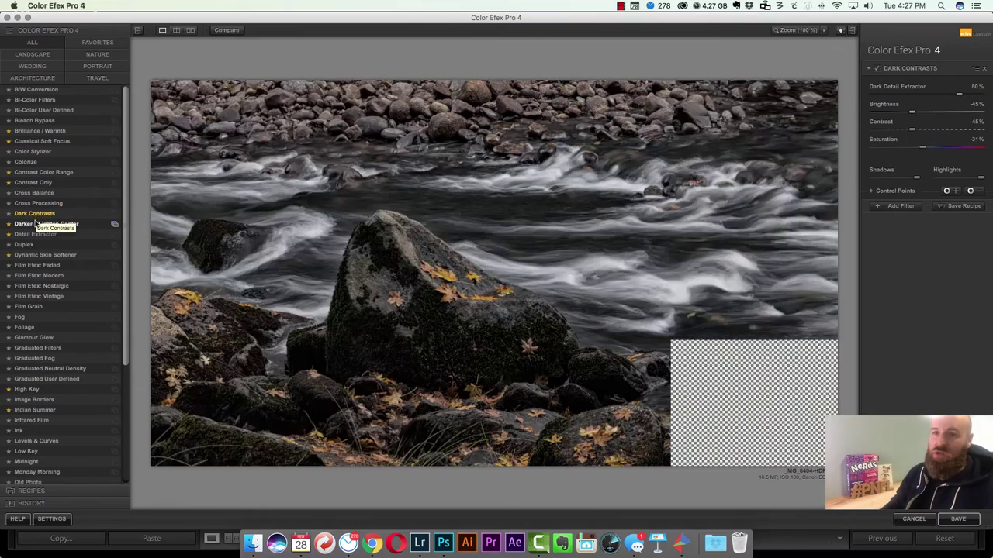
pyautogui.click(35, 224)
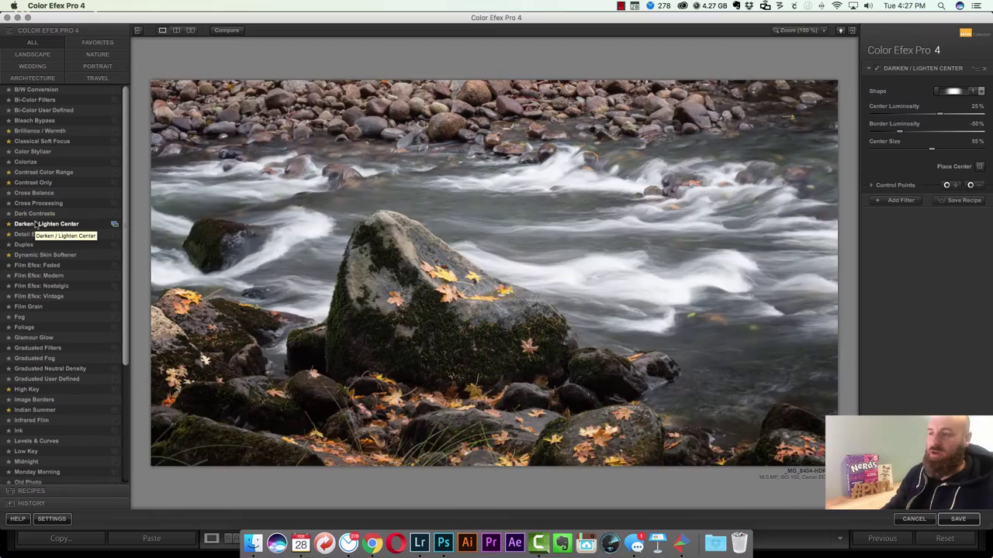
pyautogui.click(34, 236)
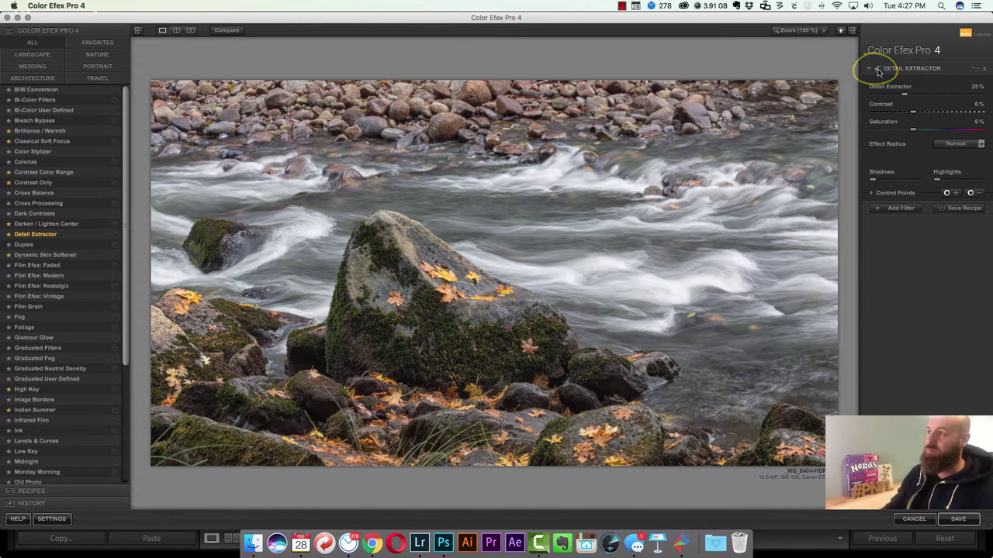
pyautogui.click(878, 71)
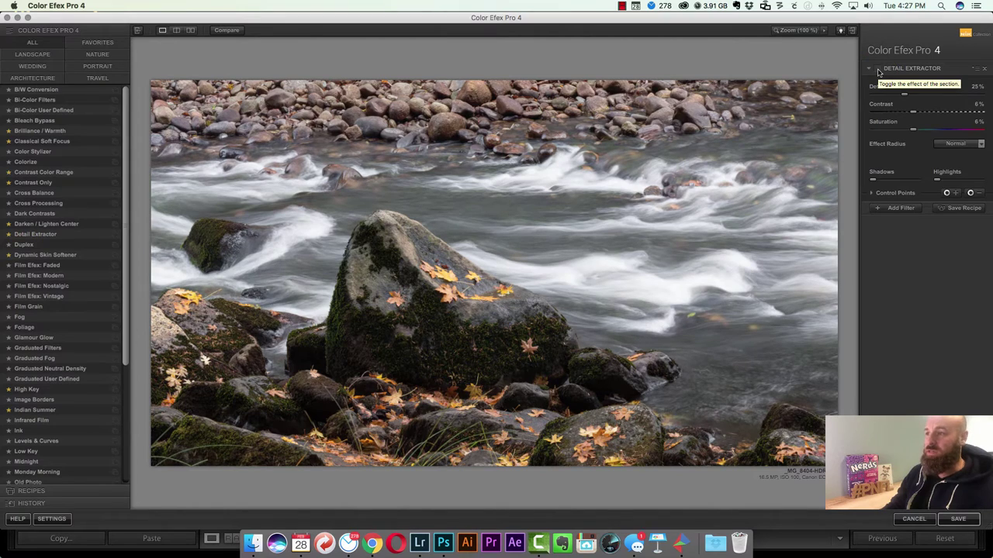
pyautogui.click(878, 71)
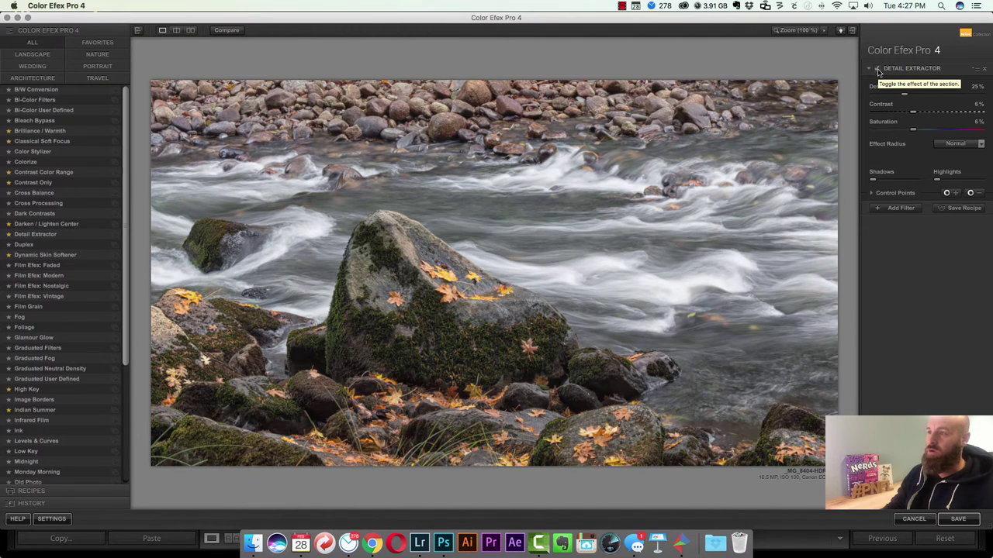
pyautogui.click(878, 71)
pyautogui.click(878, 71)
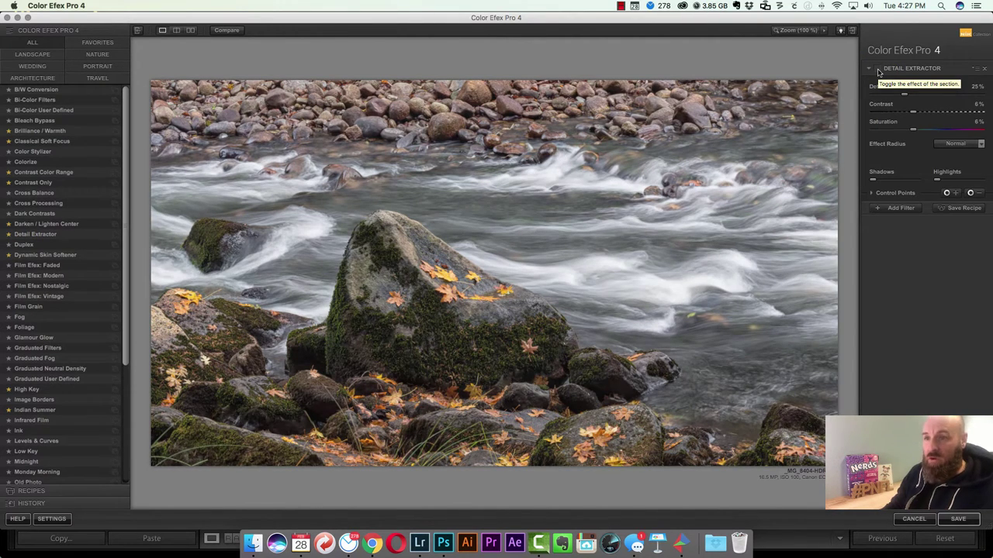
pyautogui.click(878, 71)
pyautogui.click(877, 71)
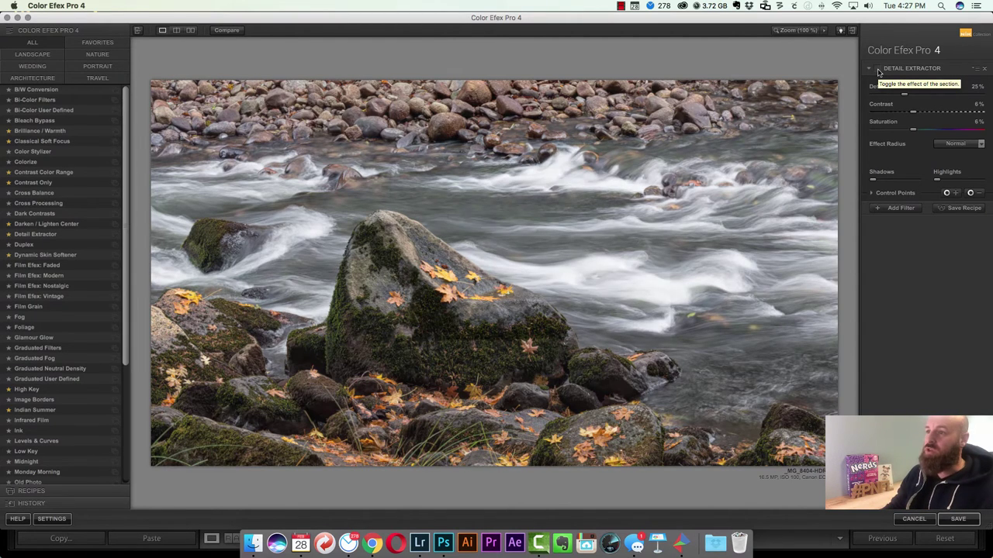
pyautogui.click(878, 69)
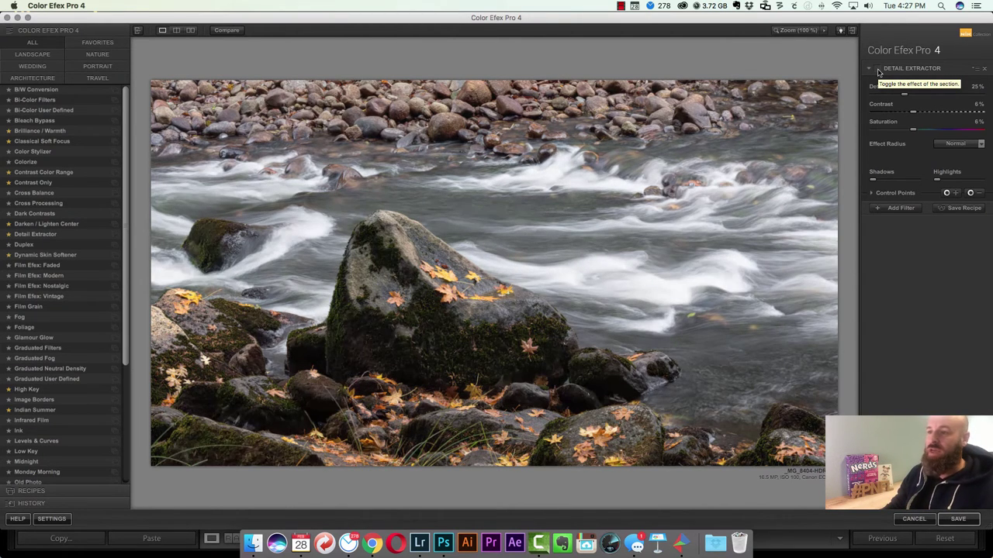
pyautogui.click(878, 69)
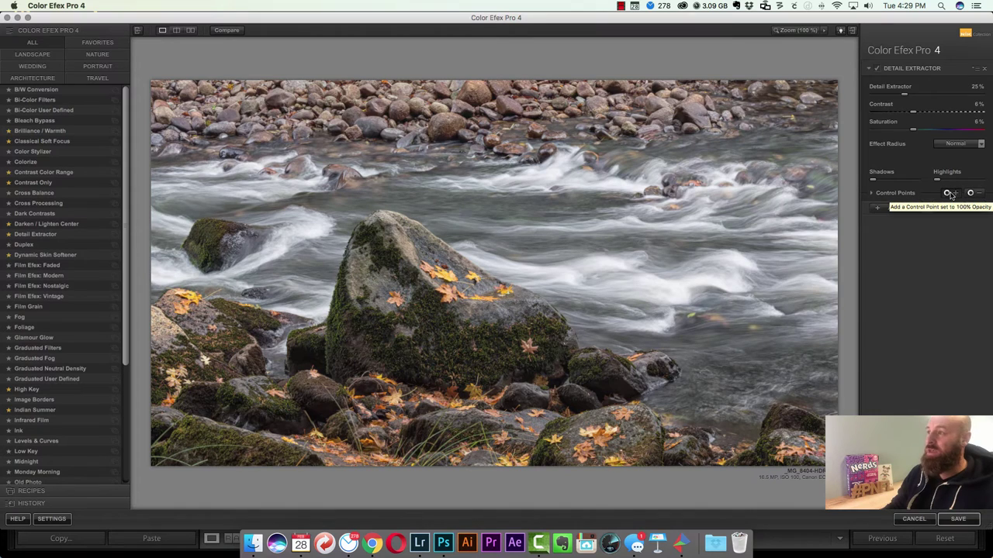
# - Place four 100% control points on the water: right of centre, by the left rock, lower right, upper left
pyautogui.click(950, 193)
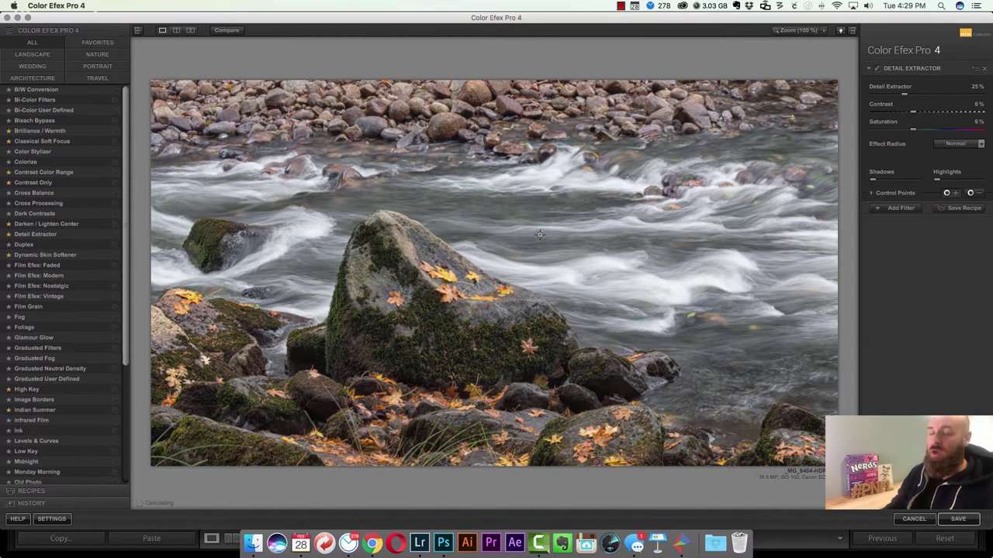
pyautogui.click(729, 210)
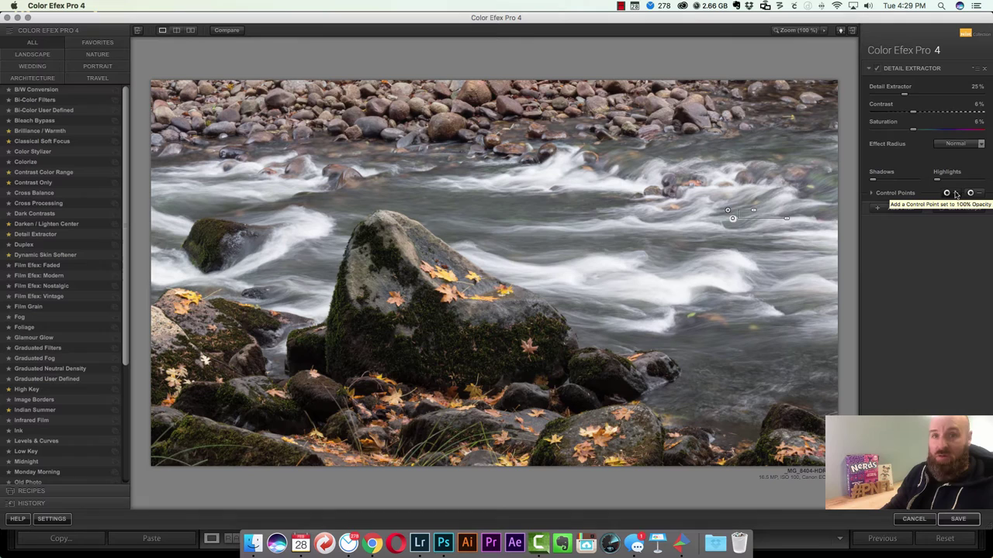
pyautogui.click(955, 194)
pyautogui.click(728, 210)
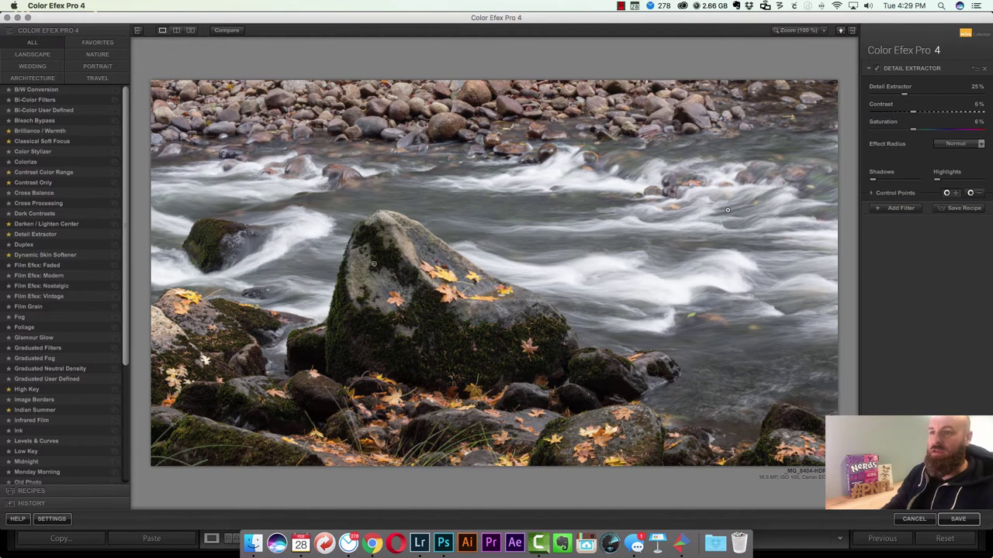
pyautogui.click(287, 254)
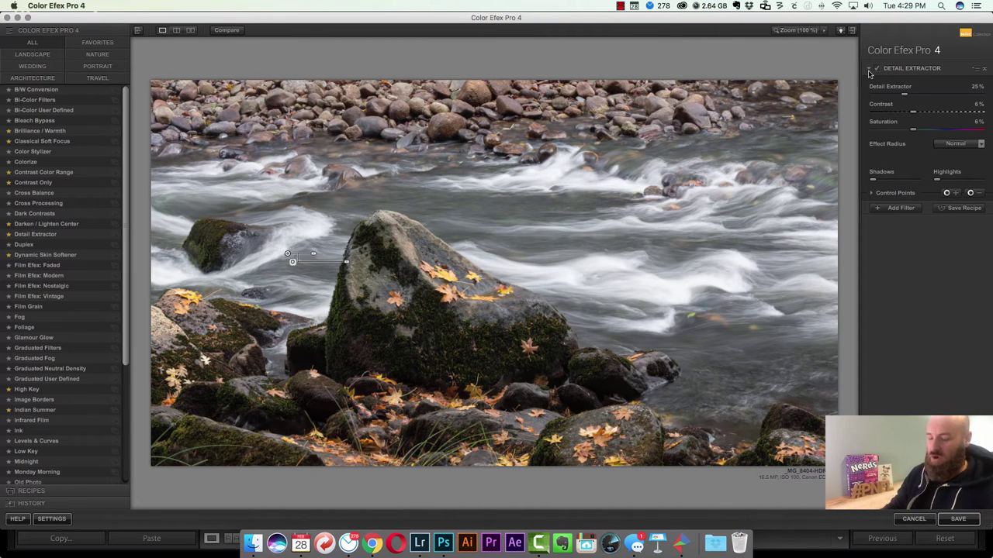
pyautogui.click(955, 195)
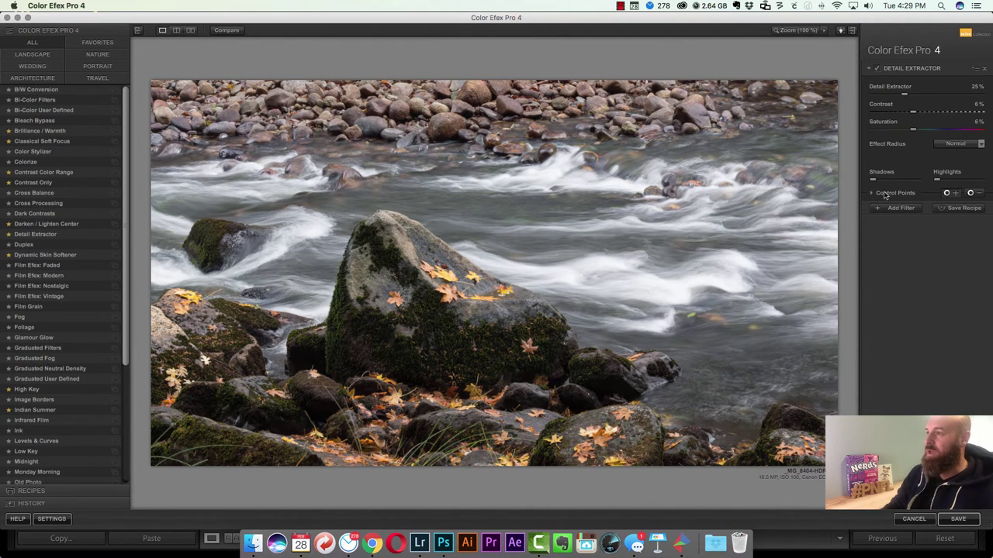
pyautogui.click(761, 363)
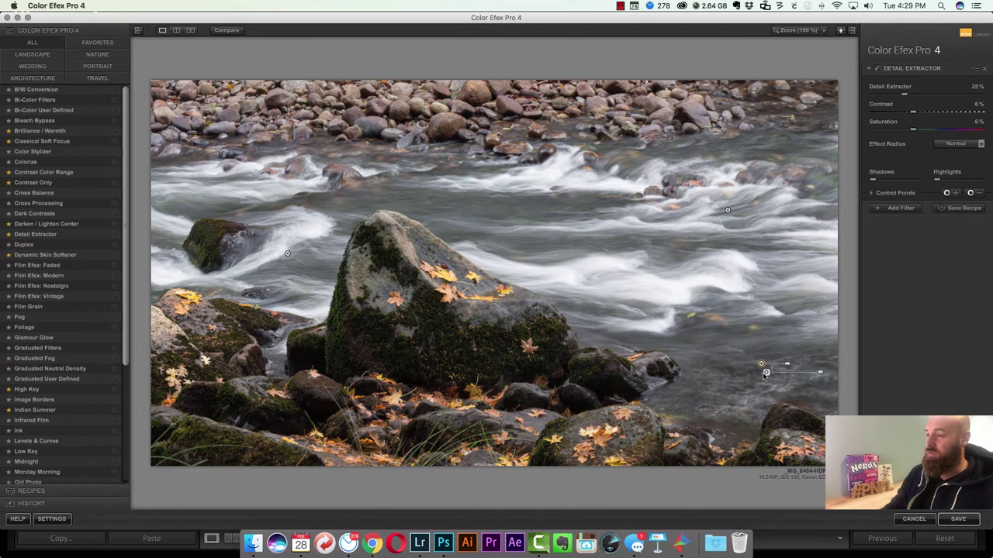
pyautogui.click(949, 193)
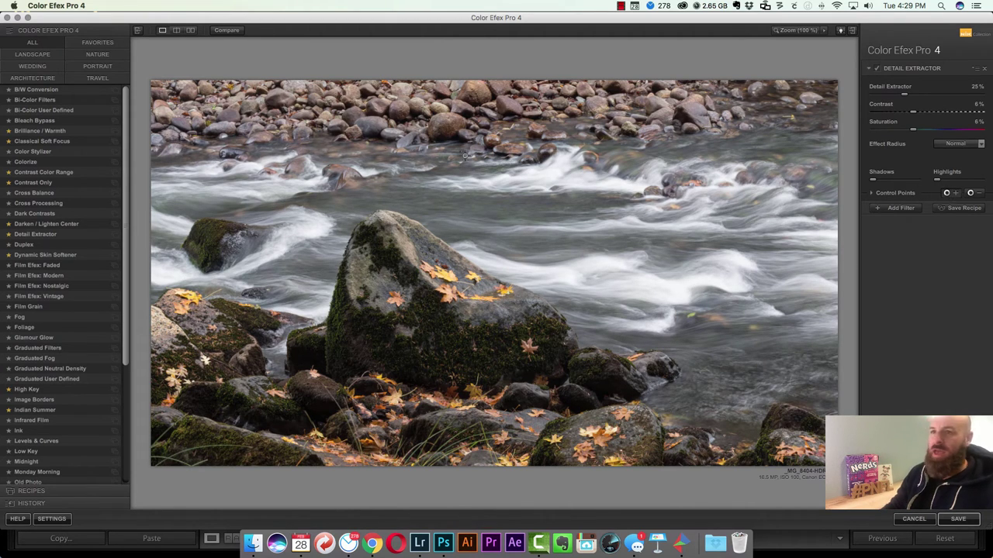
pyautogui.click(169, 170)
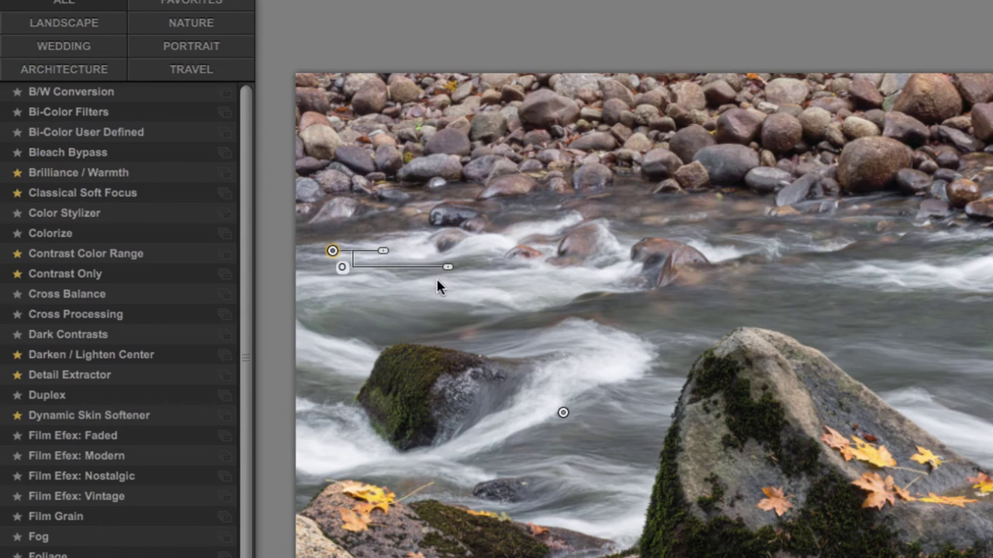
# - Shrink the upper-left control point's size and drop its opacity to 39%
pyautogui.click(388, 258)
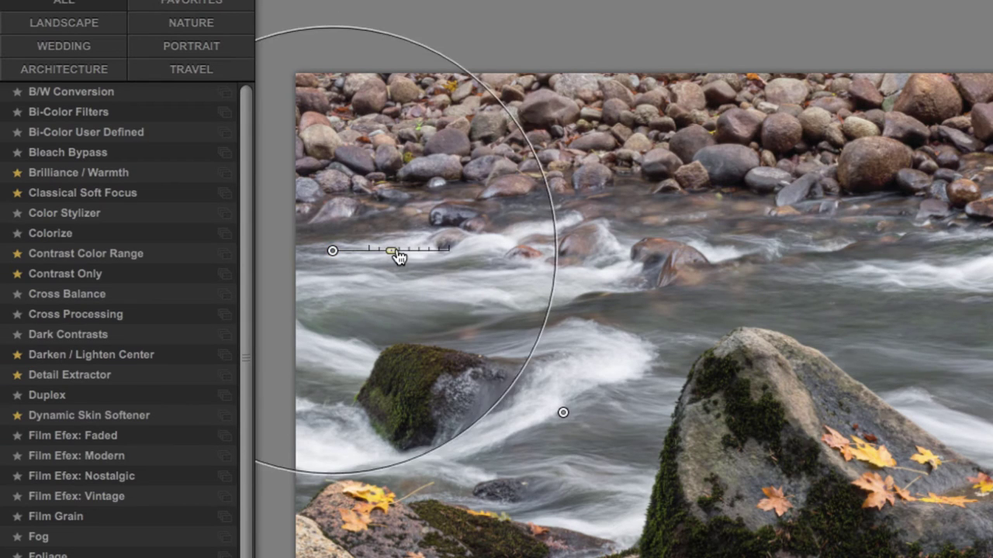
pyautogui.moveTo(388, 258)
pyautogui.mouseDown()
pyautogui.moveTo(370, 257)
pyautogui.moveTo(379, 259)
pyautogui.mouseUp()
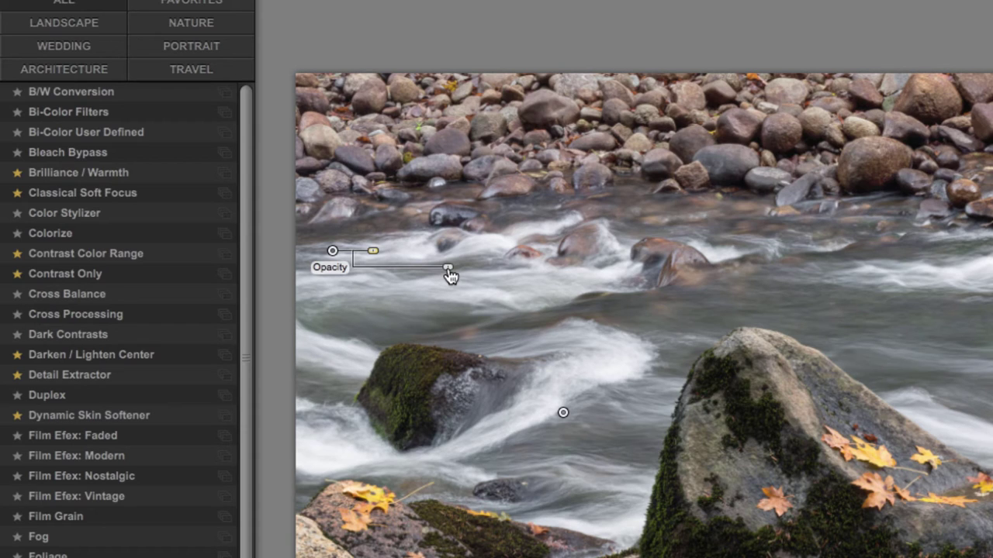
pyautogui.moveTo(449, 276); pyautogui.dragTo(411, 272)
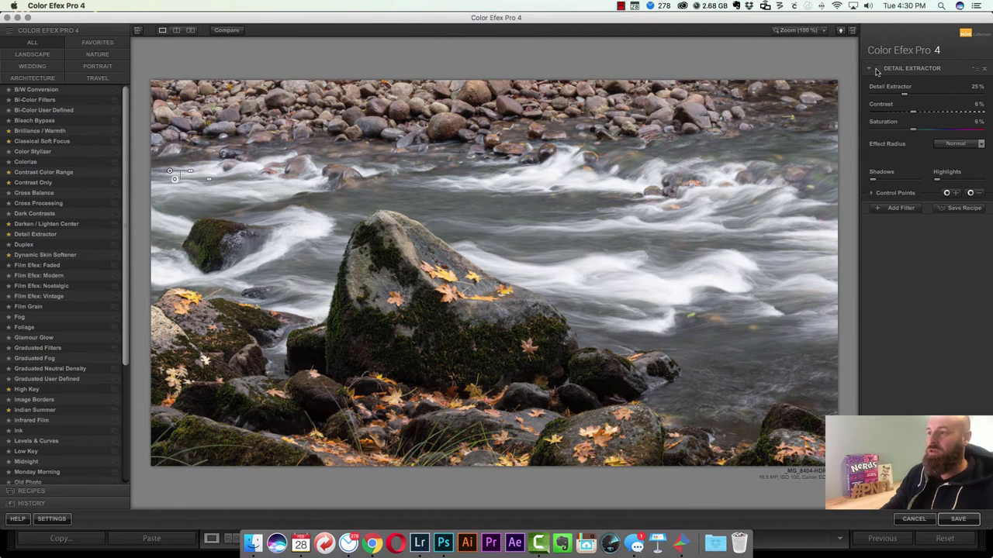
# - Toggle Detail Extractor off and on to compare, then save the image back to Lightroom
pyautogui.click(876, 70)
pyautogui.click(876, 70)
pyautogui.click(876, 70)
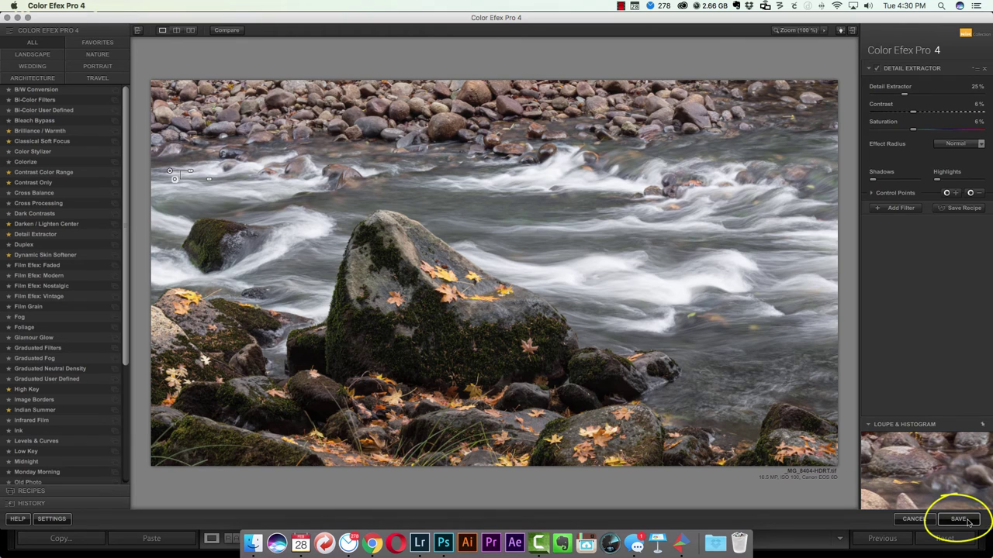
pyautogui.click(959, 520)
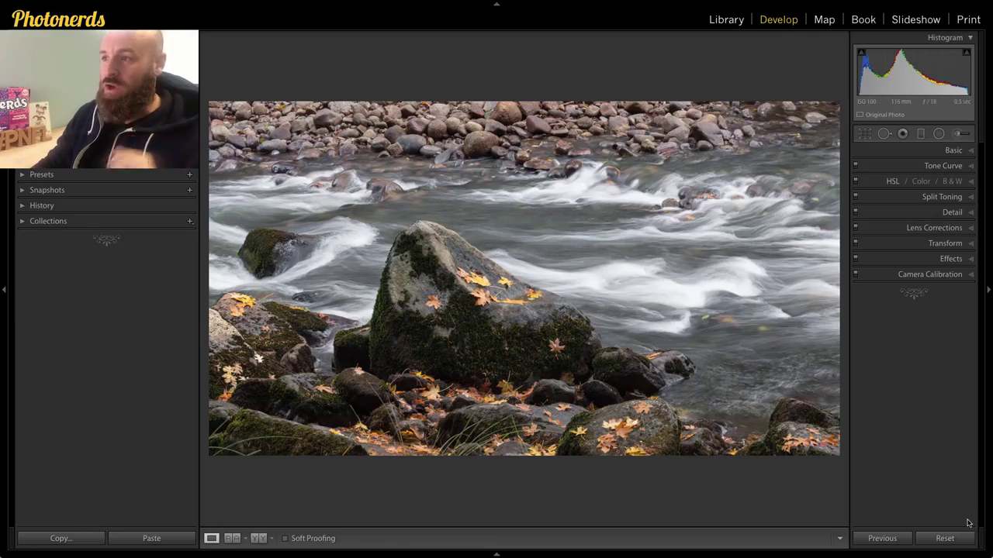
# - Show the filmstrip and compare _MG_8403.CR2 and _MG_8404-HDR.dng against the edited _MG_8404-HDRT.tif
pyautogui.click(496, 555)
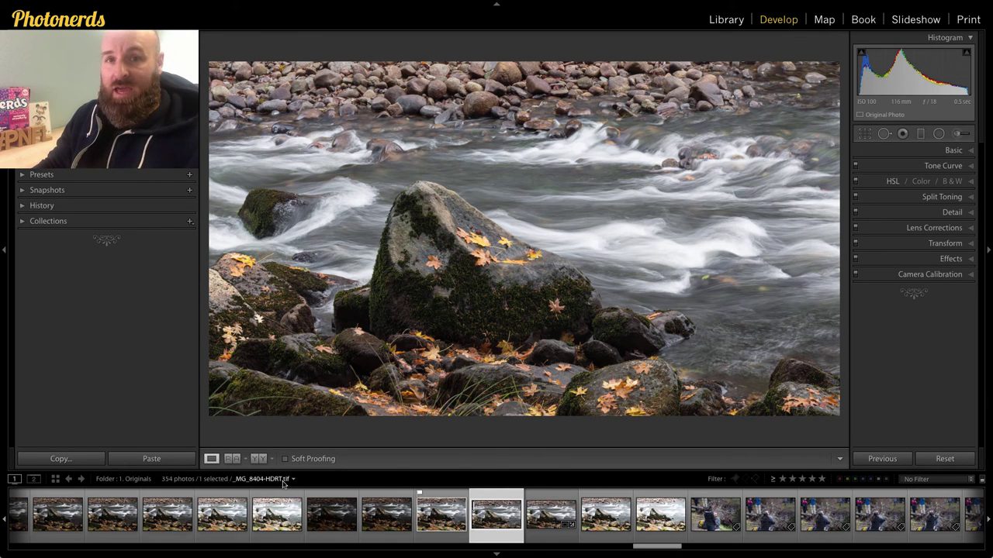
pyautogui.click(442, 524)
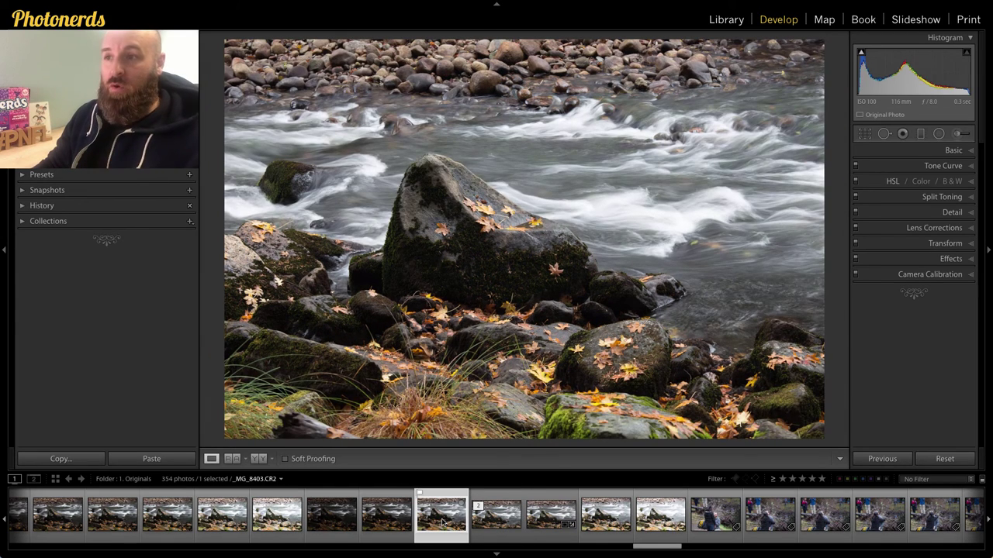
pyautogui.click(493, 521)
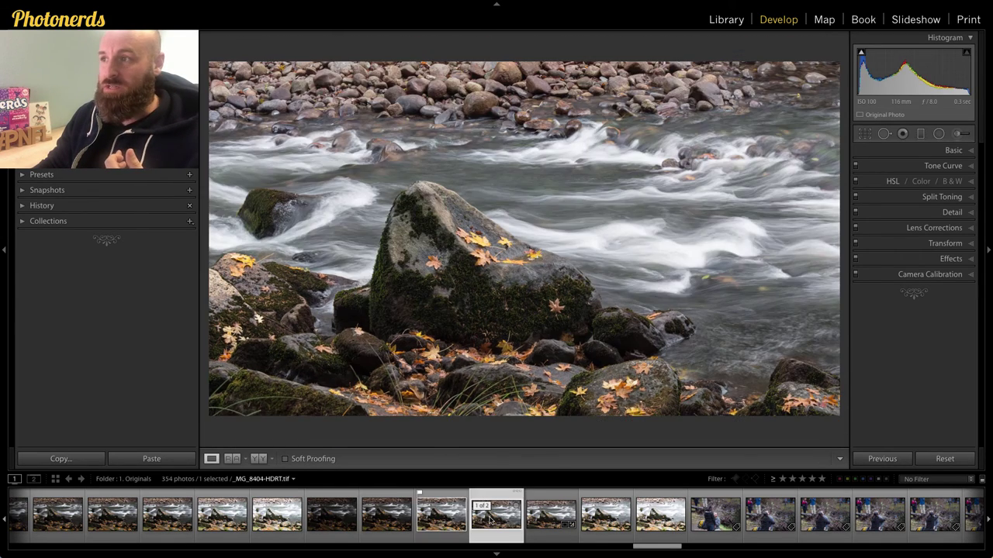
pyautogui.click(549, 521)
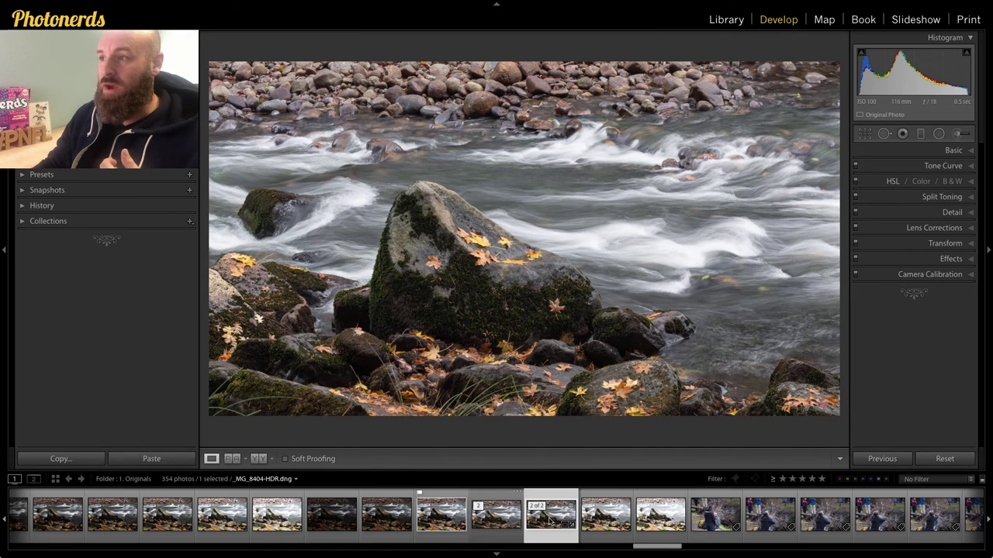
pyautogui.click(510, 524)
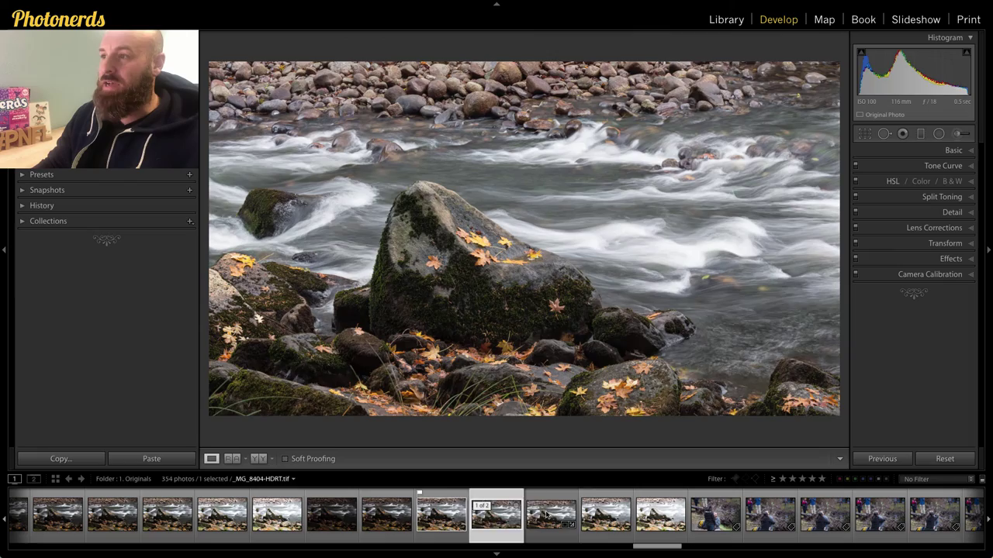